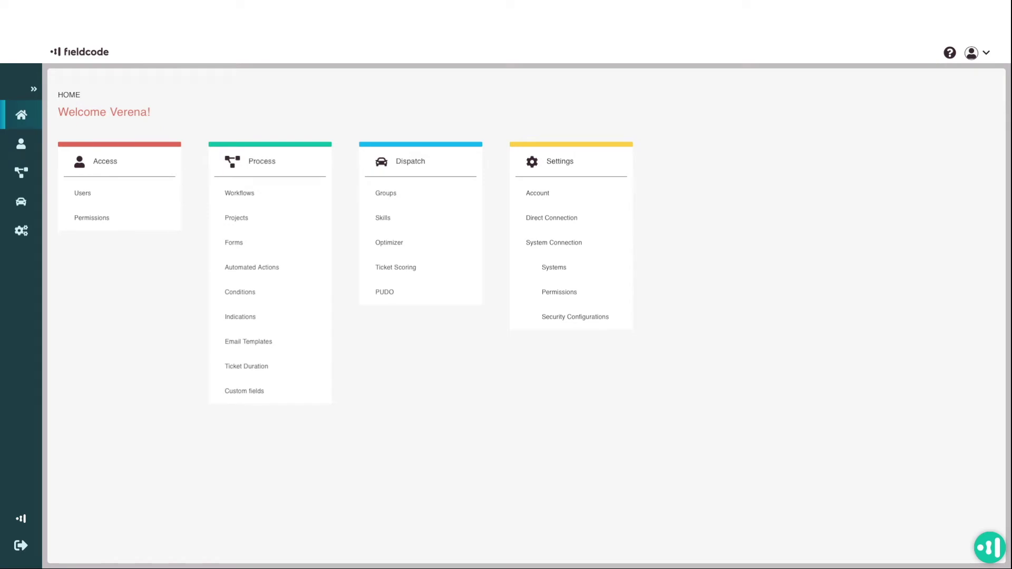
Review the ticket durations, and the English Skill's settings for automatic assignment to tickets, without saving changes
left_click(246, 367)
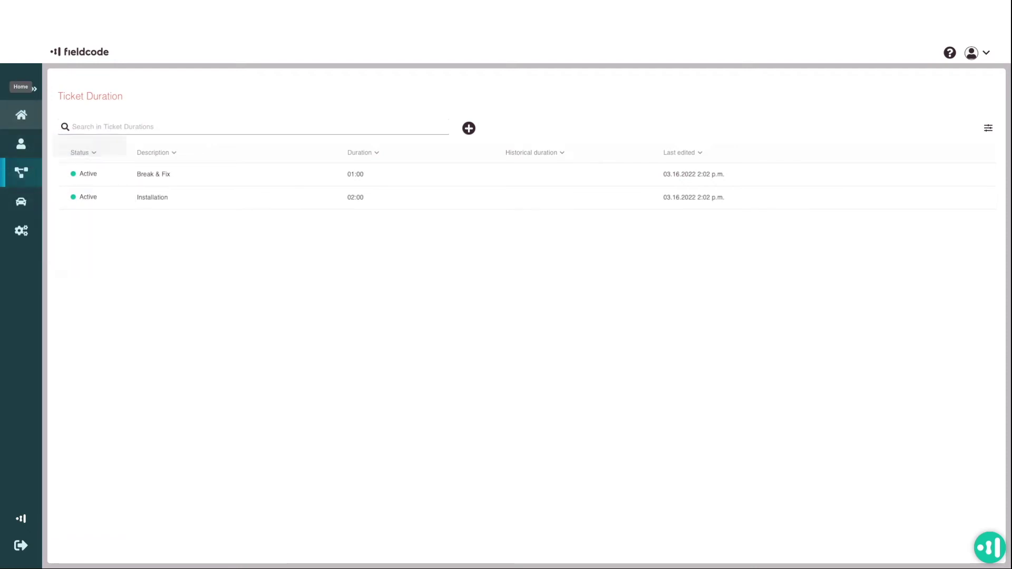
left_click(21, 114)
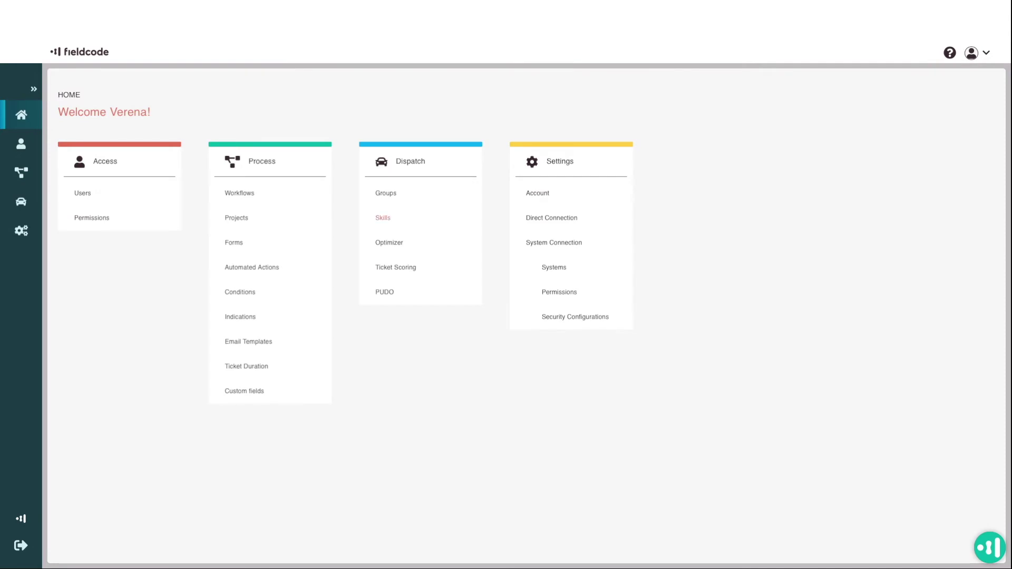
left_click(383, 218)
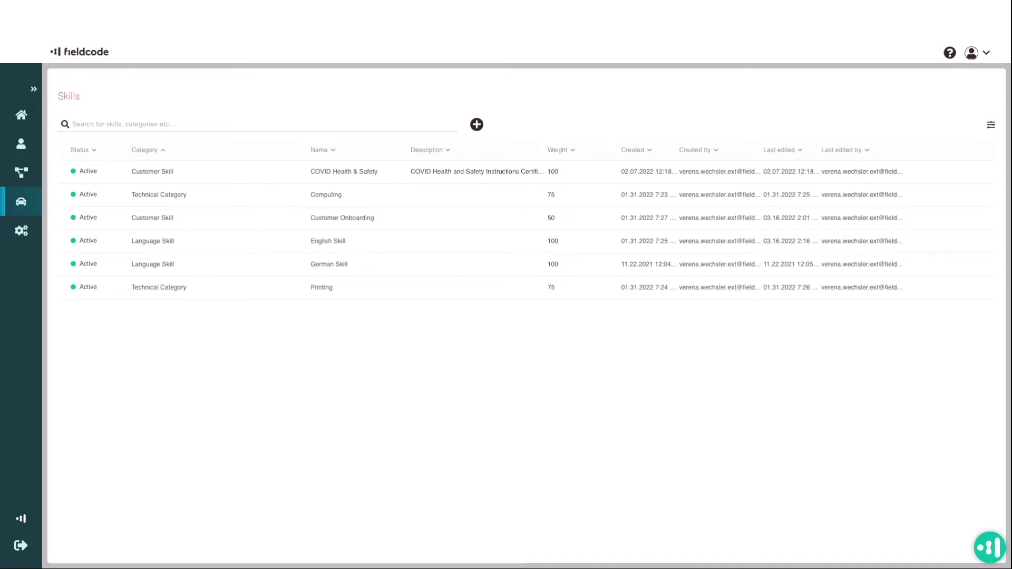
left_click(328, 241)
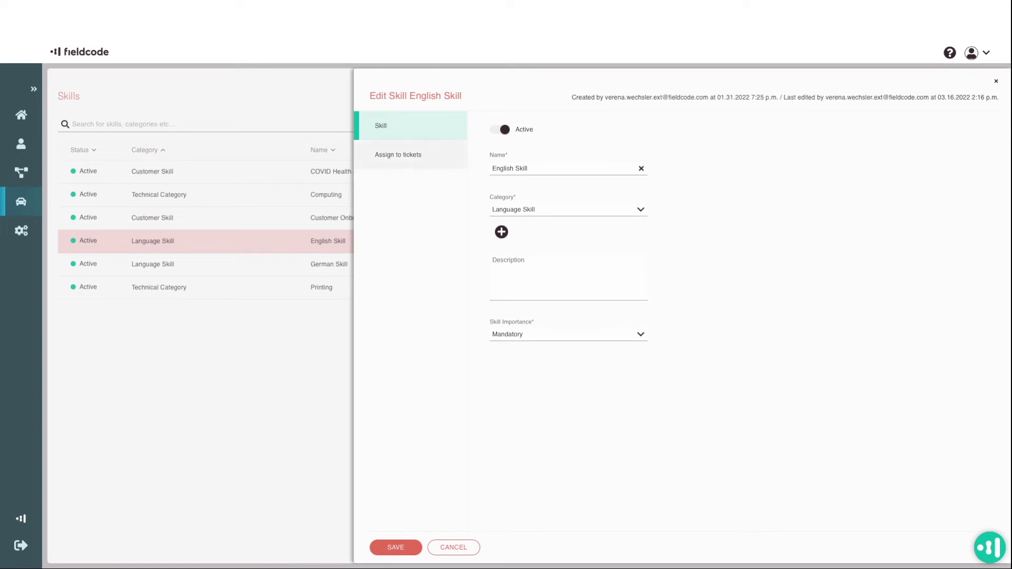
left_click(398, 155)
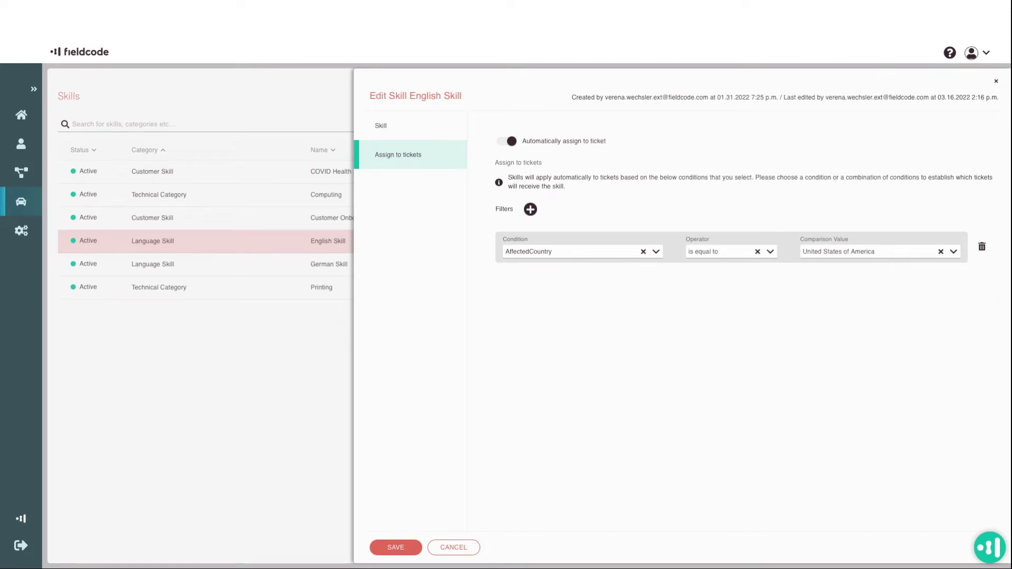
left_click(454, 548)
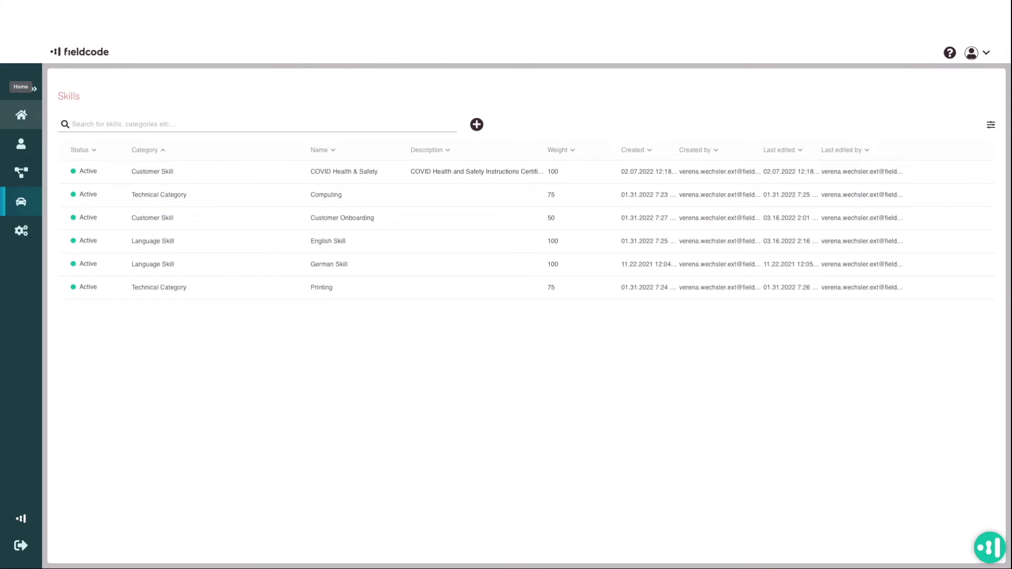
Review the ticket scoring rules and return to the home page
left_click(21, 114)
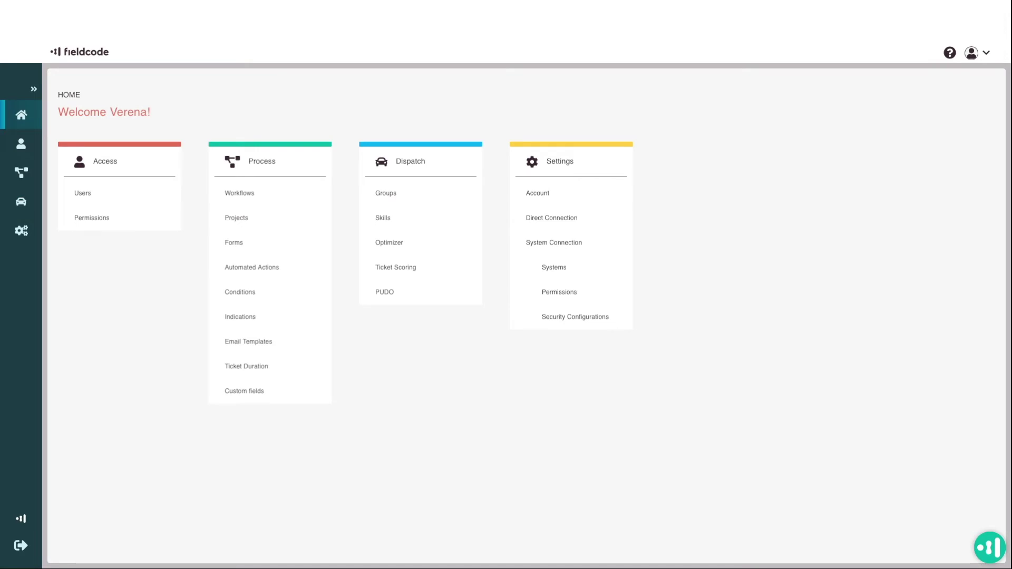
left_click(395, 267)
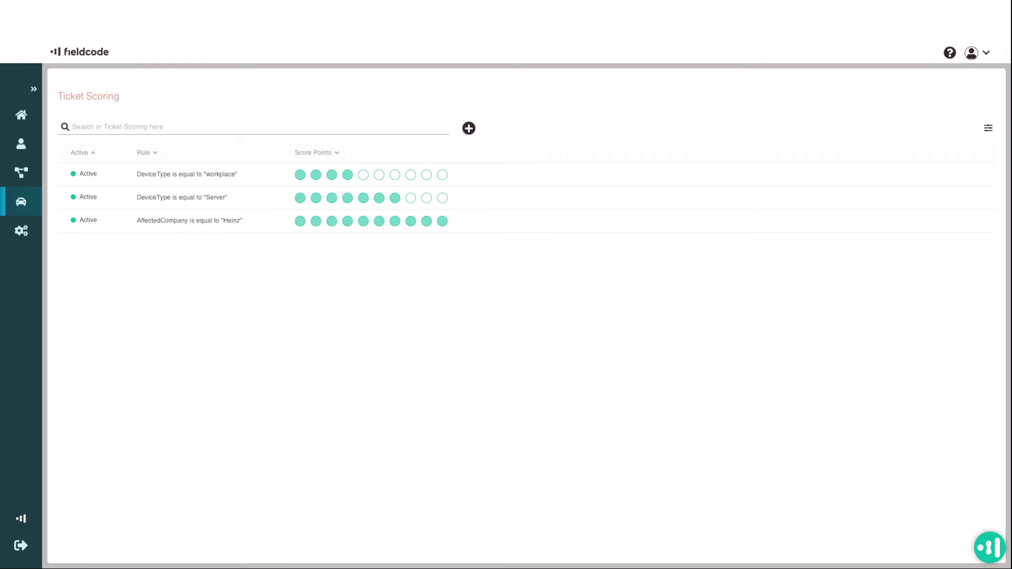
left_click(21, 115)
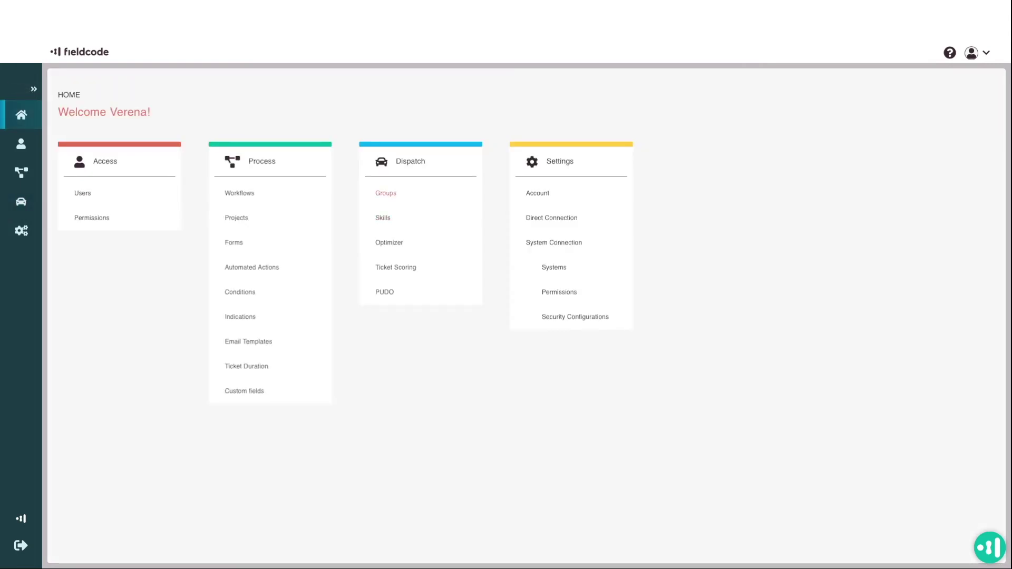
Examine the basic settings, area definition, filters and engineers of dispatch group US_Chicago_WP, leaving the group without saving
left_click(385, 193)
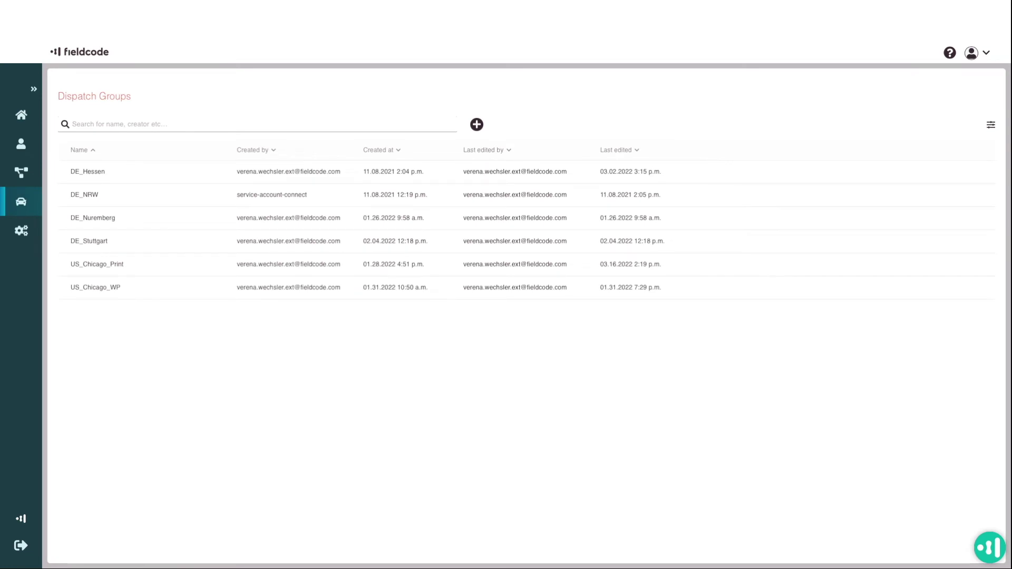
left_click(95, 287)
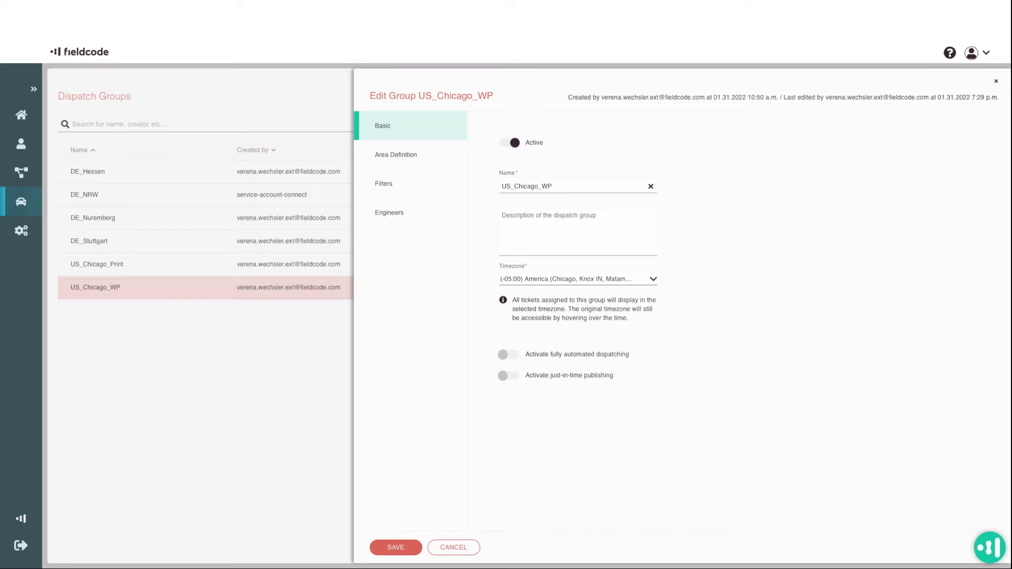
left_click(396, 154)
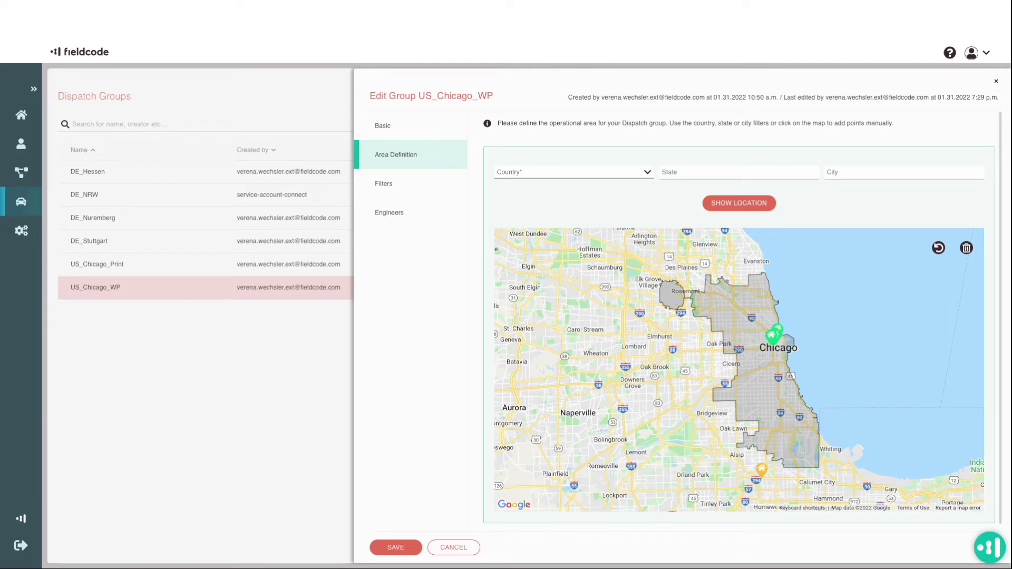
left_click(384, 184)
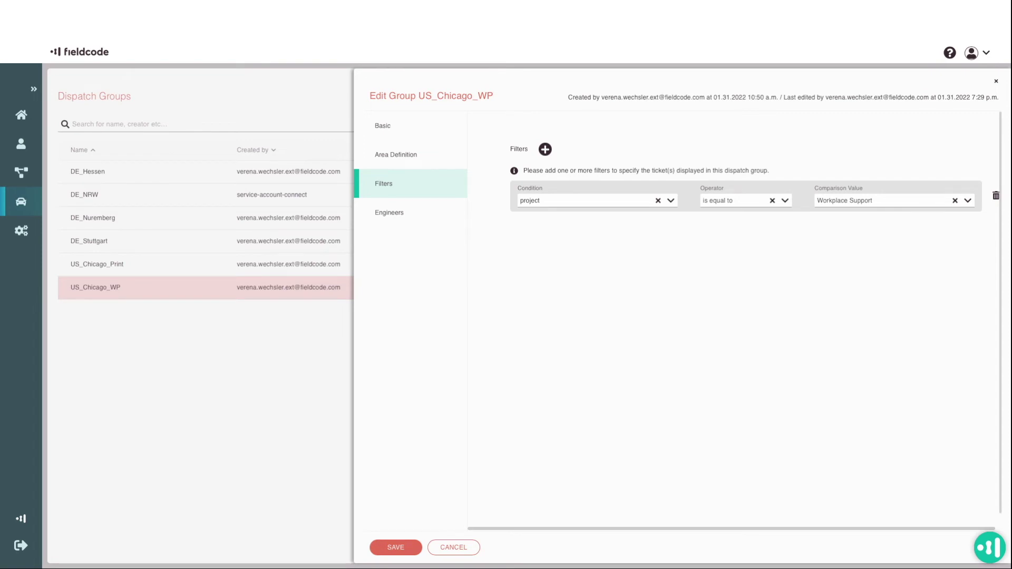
left_click(389, 212)
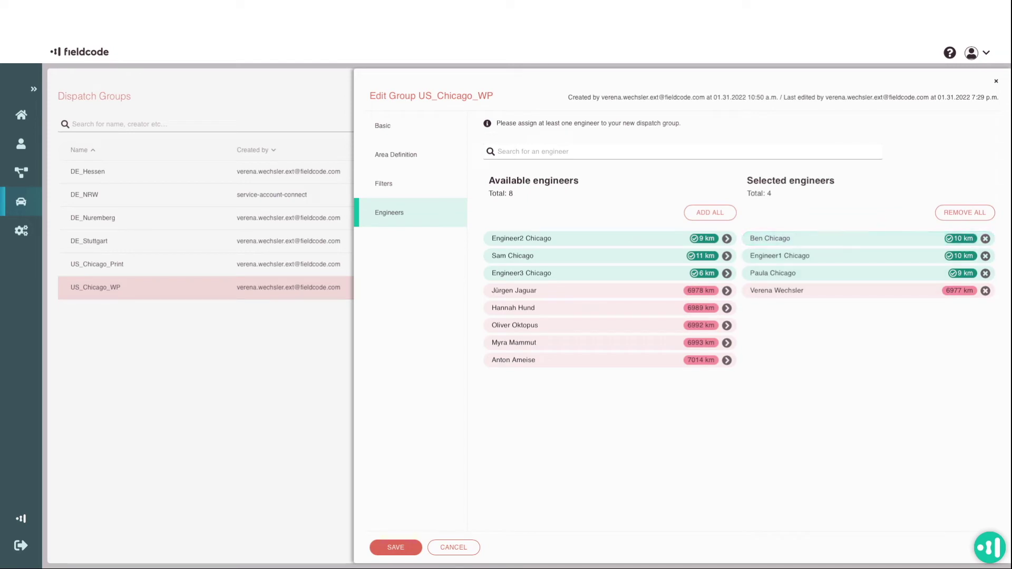
left_click(383, 125)
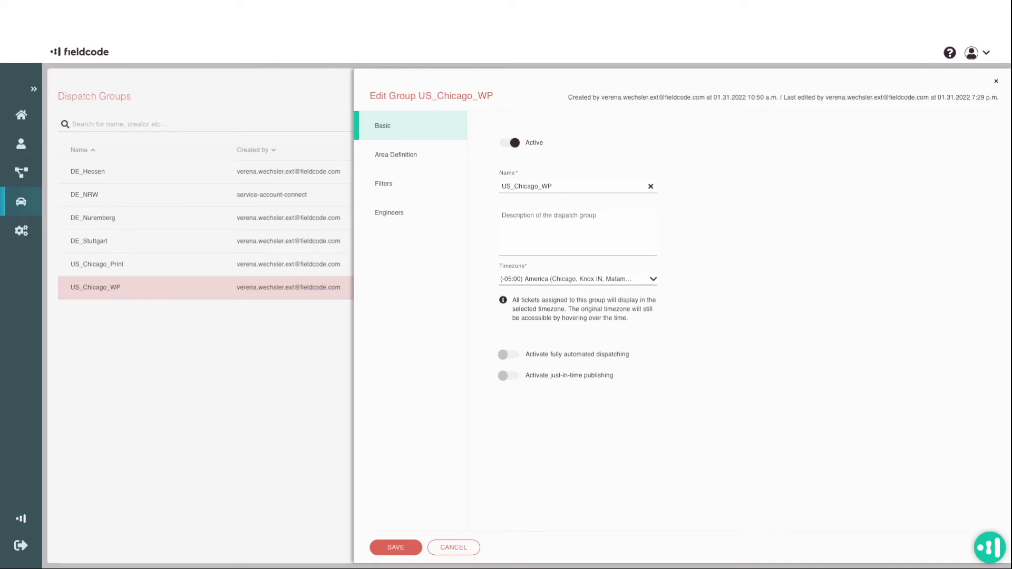
left_click(453, 547)
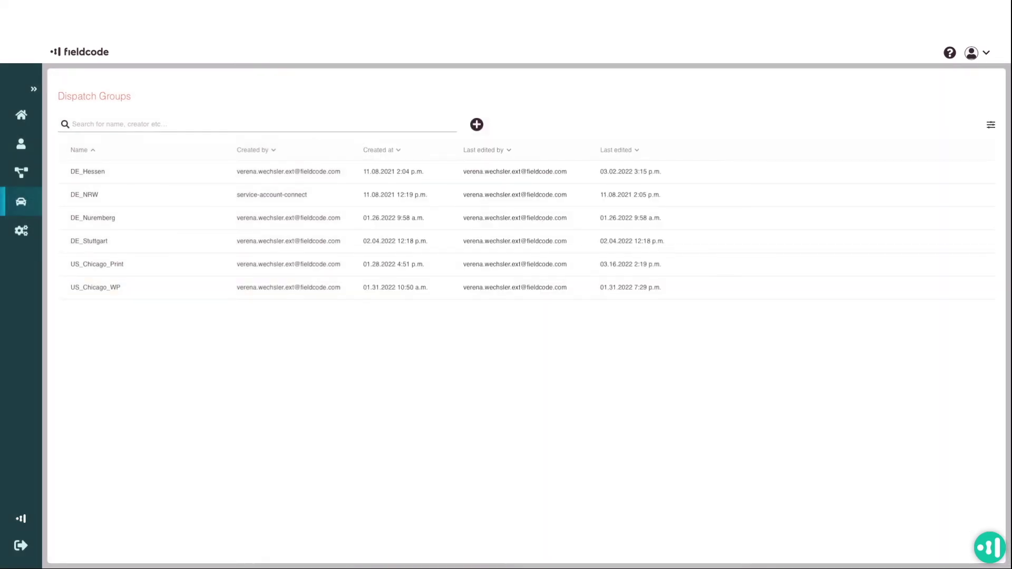
Check the basic settings of dispatch group US_Chicago_Print, discard the edit and return to the home page
left_click(97, 264)
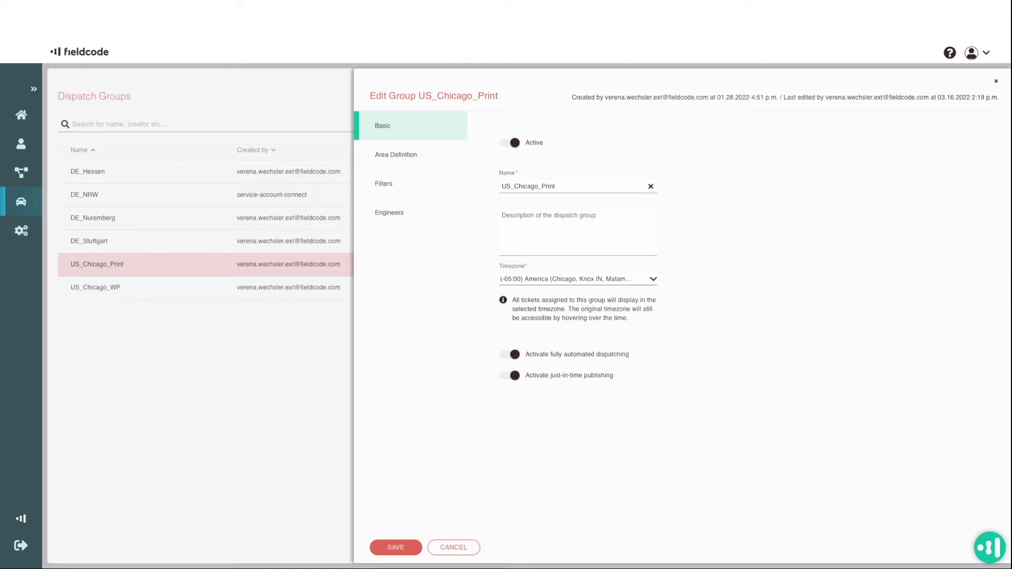
left_click(453, 547)
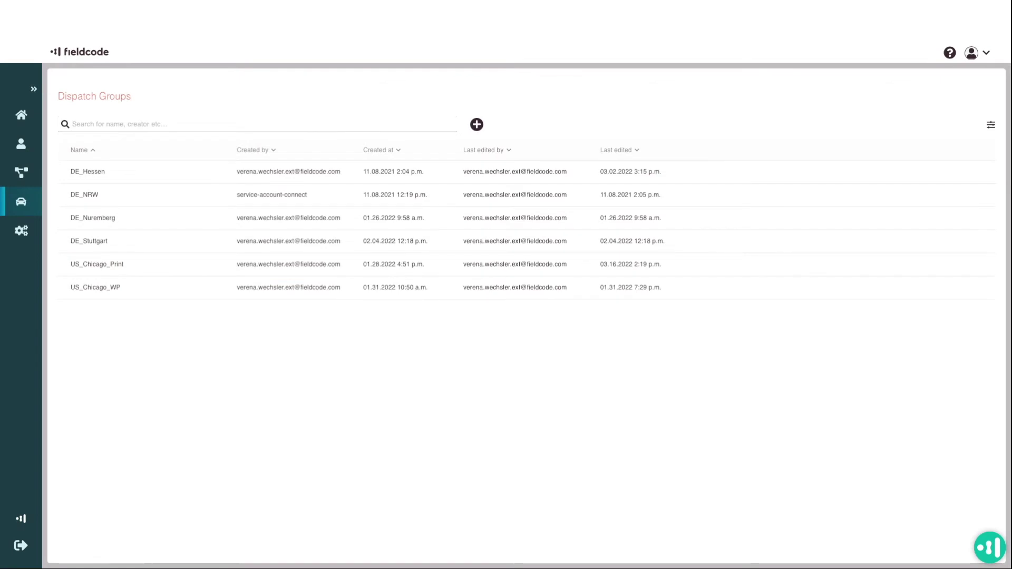
left_click(21, 114)
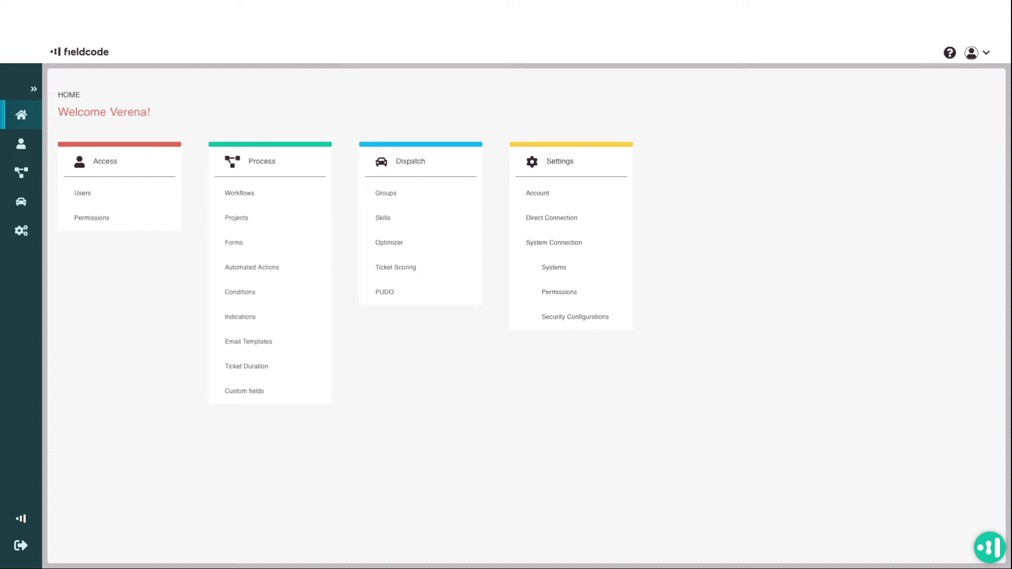
Review the basic settings of the Workplace Support automated actions Appointment Confirm and CIC, without saving changes
left_click(251, 267)
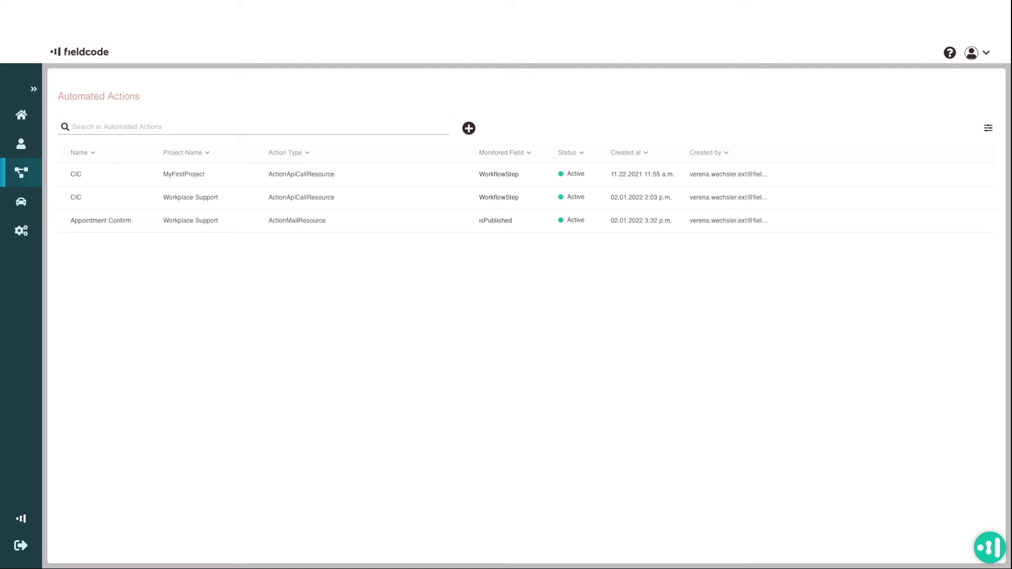
left_click(101, 220)
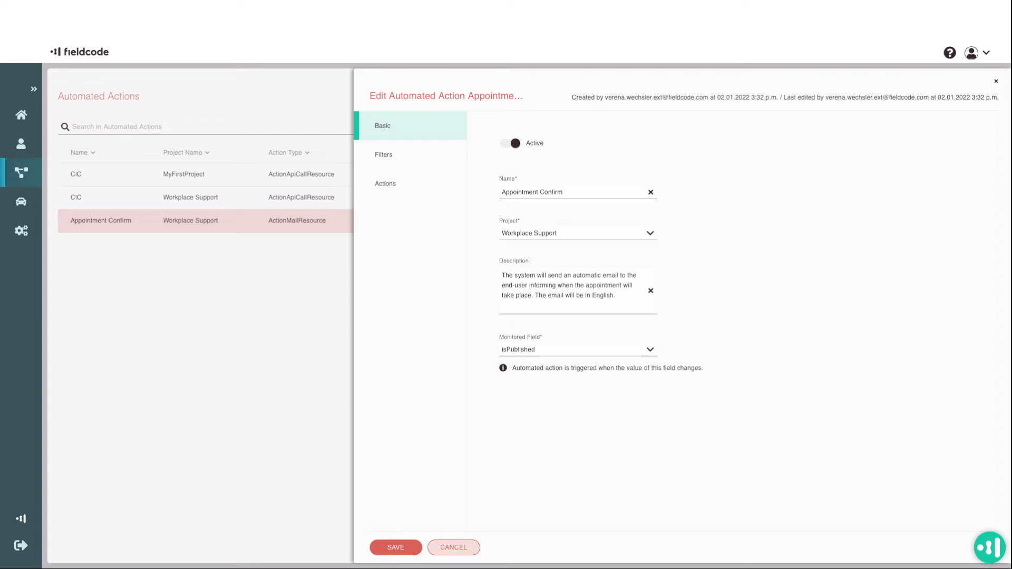
left_click(453, 547)
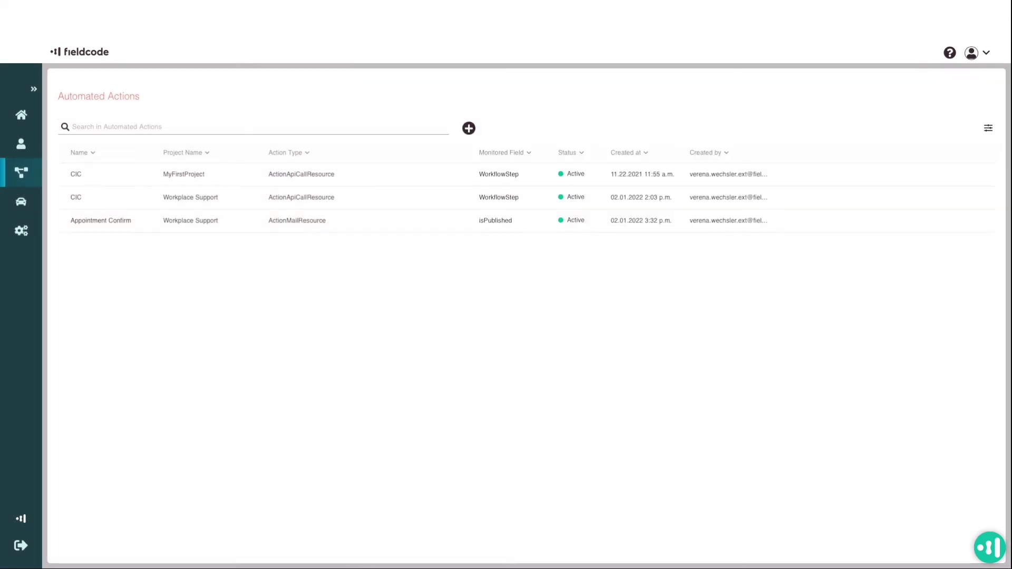
left_click(190, 197)
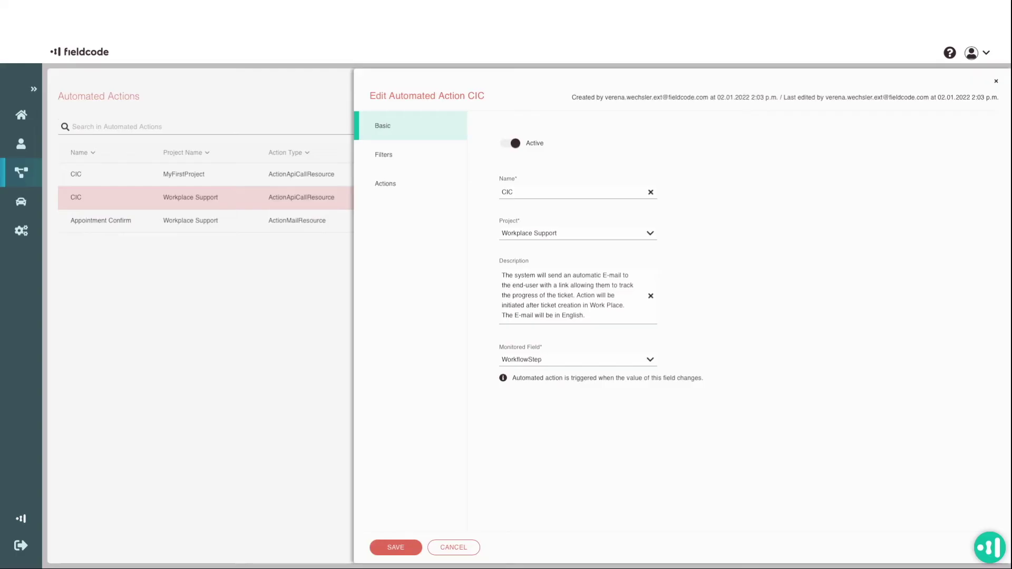
left_click(453, 547)
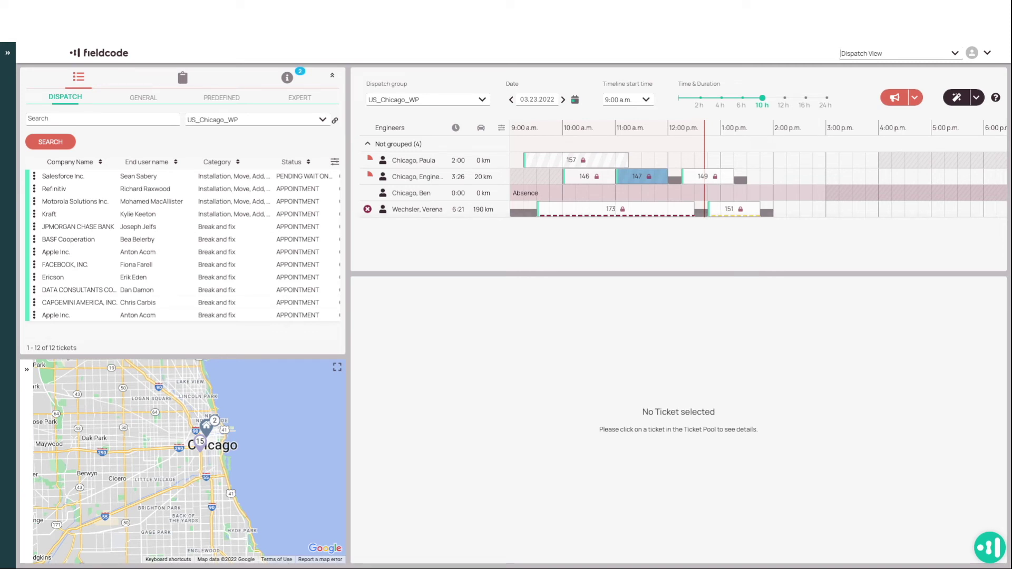
In the Dispatch View, show the schedule of dispatch group US_Chicago_Print and return to US_Chicago_WP
left_click(428, 100)
left_click(400, 201)
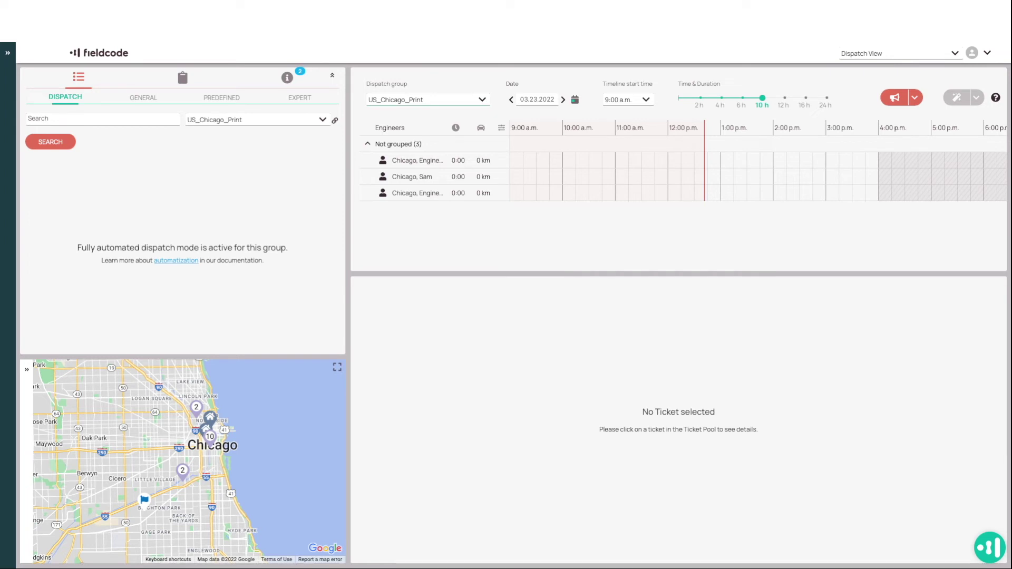
left_click(482, 100)
left_click(412, 221)
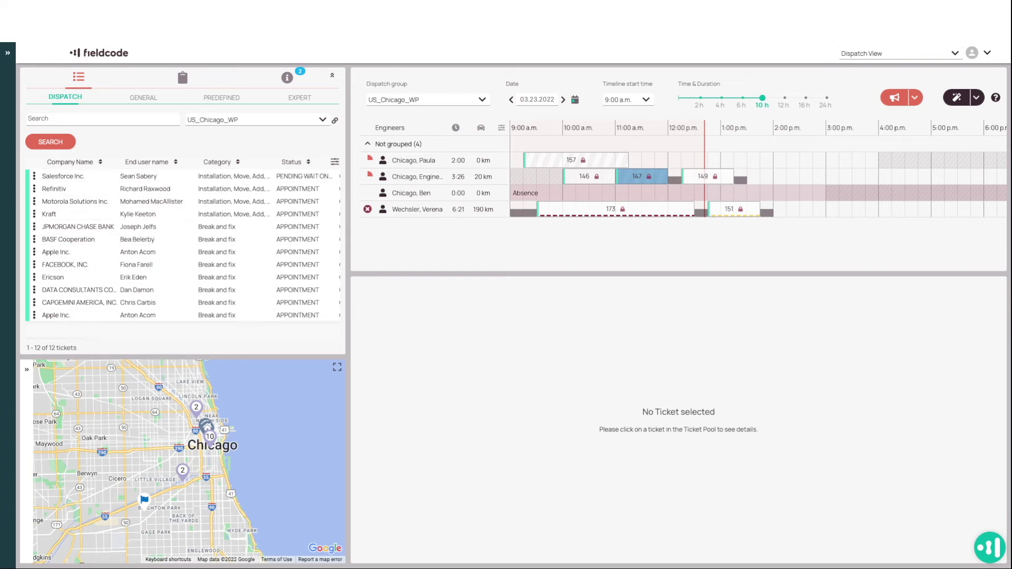
Open the Salesforce Inc. ticket and check its possible time slots across the engineers' timelines without scheduling it
left_click(138, 176)
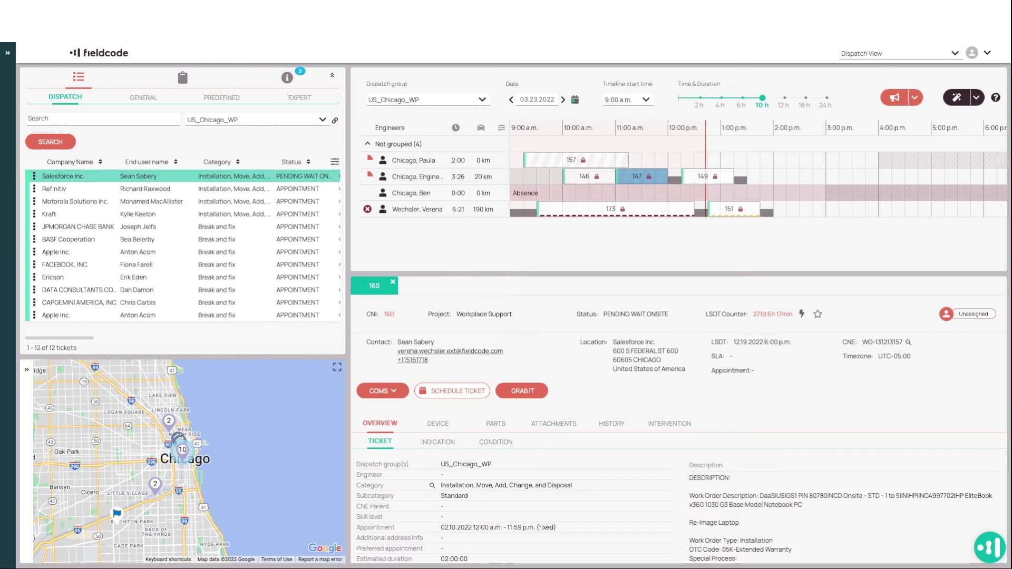
mouse_move(612, 209)
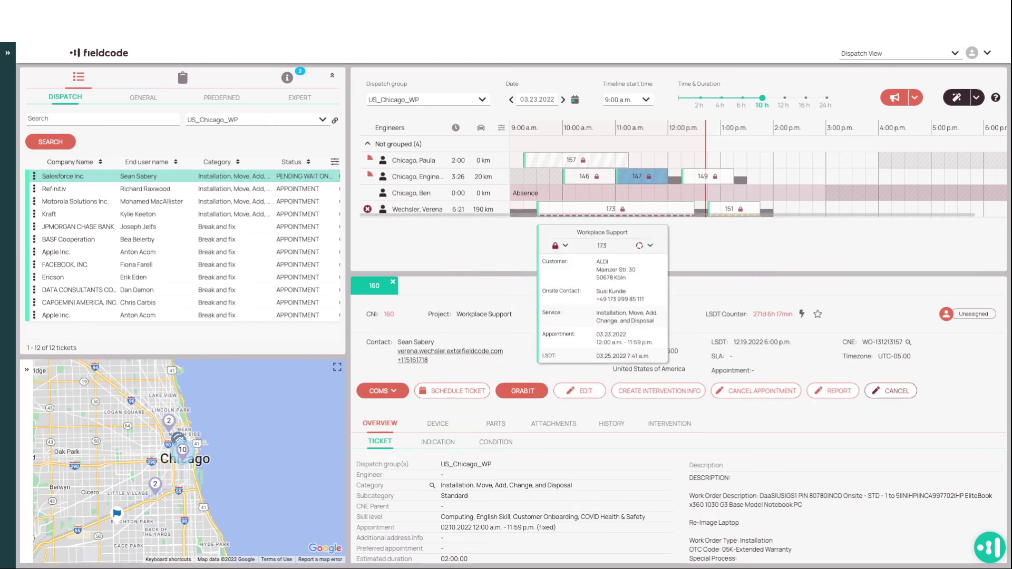
mouse_move(732, 209)
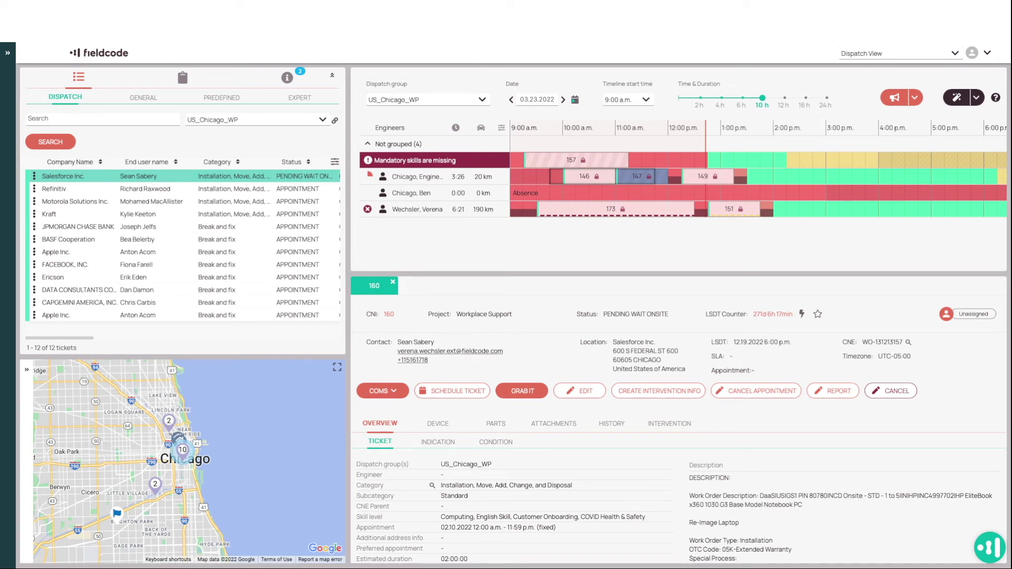
left_click_drag(602, 176, 681, 192)
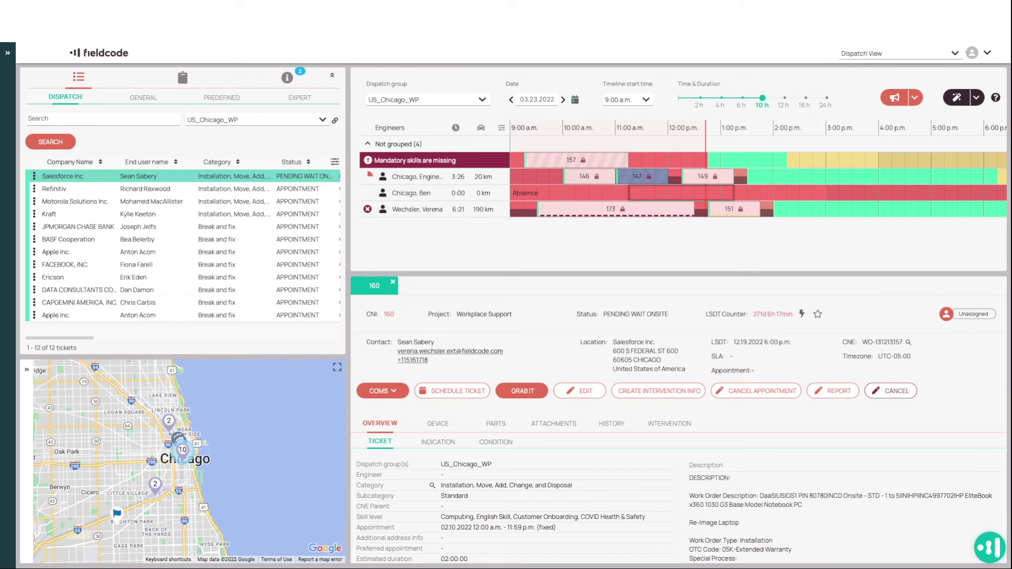
left_click_drag(681, 193, 773, 193)
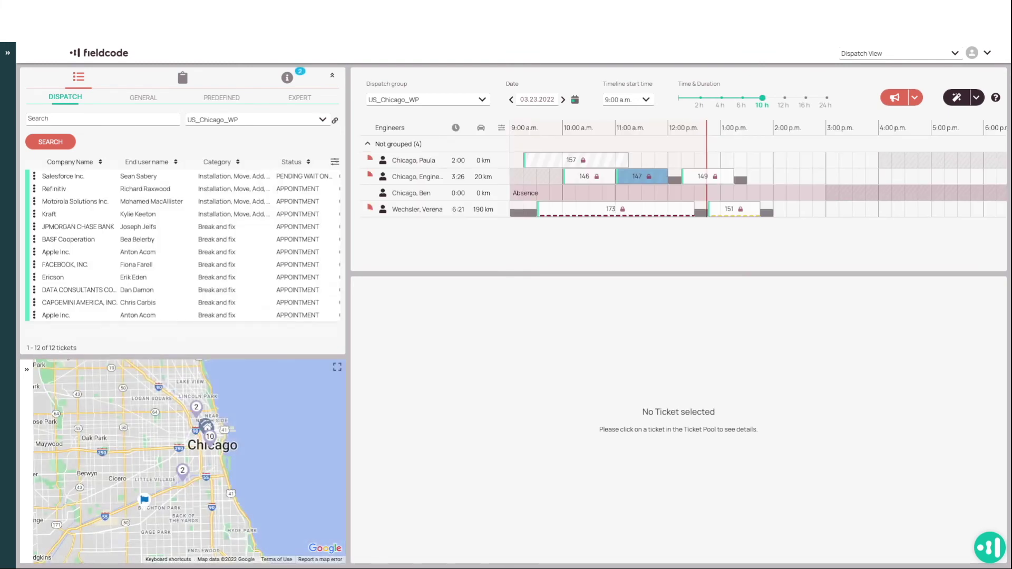
Open the JPMORGAN CHASE BANK ticket and run the dispatch group's schedule optimization for tomorrow
left_click(78, 227)
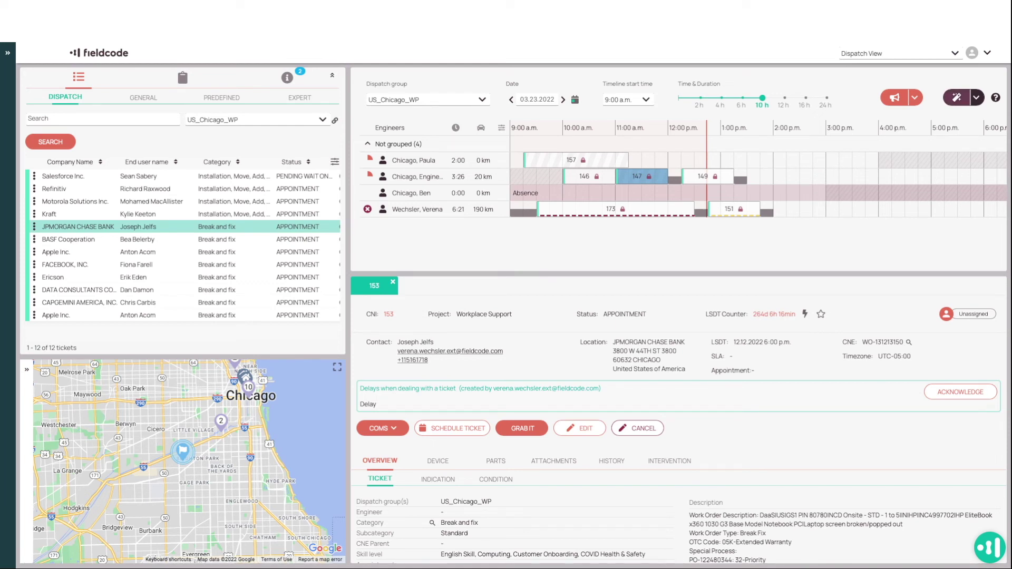
left_click(956, 97)
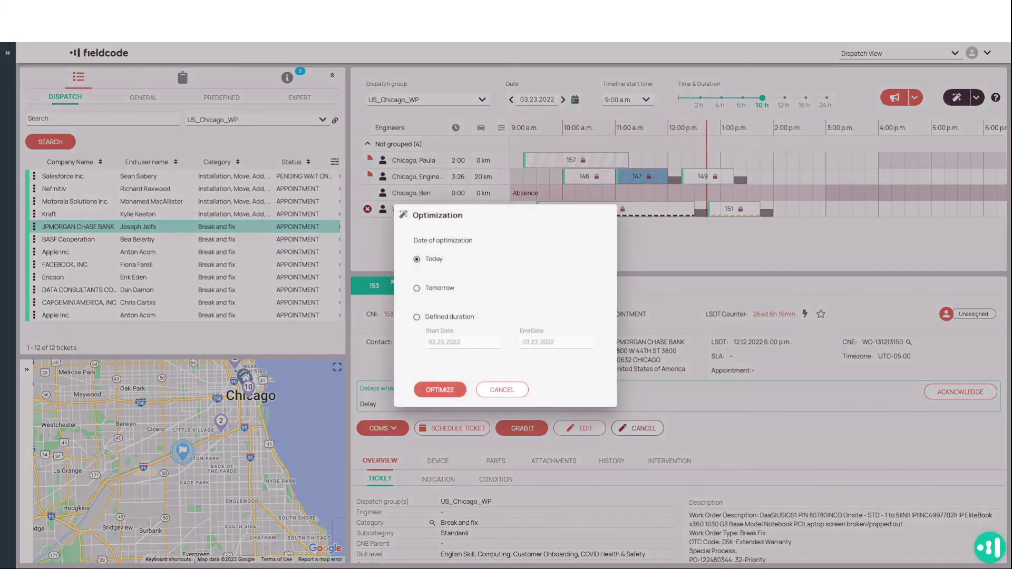
left_click(416, 288)
left_click(439, 389)
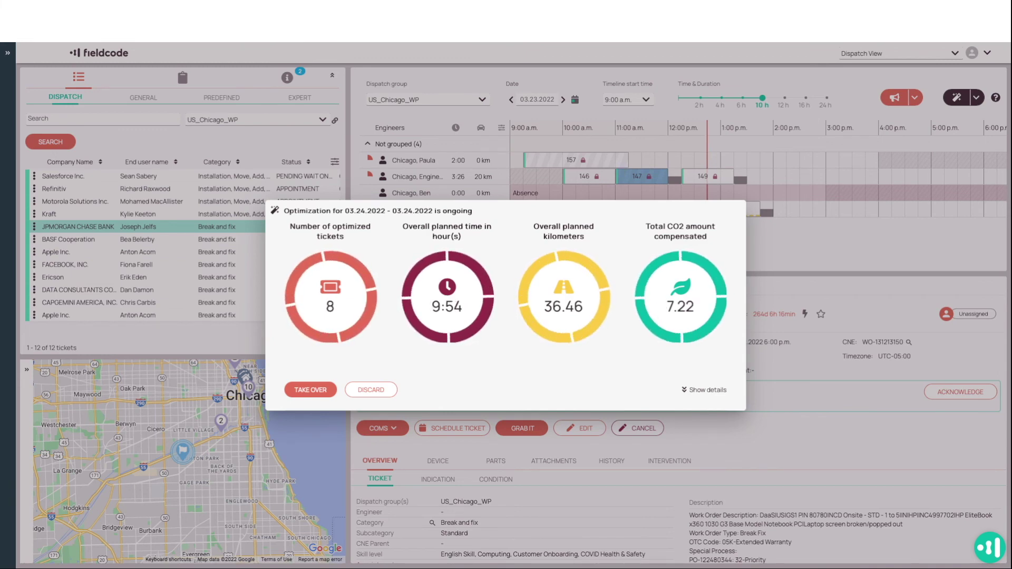
Preview the optimization details and take over the result, with the timeline moved to 03.24.2022
left_click(705, 390)
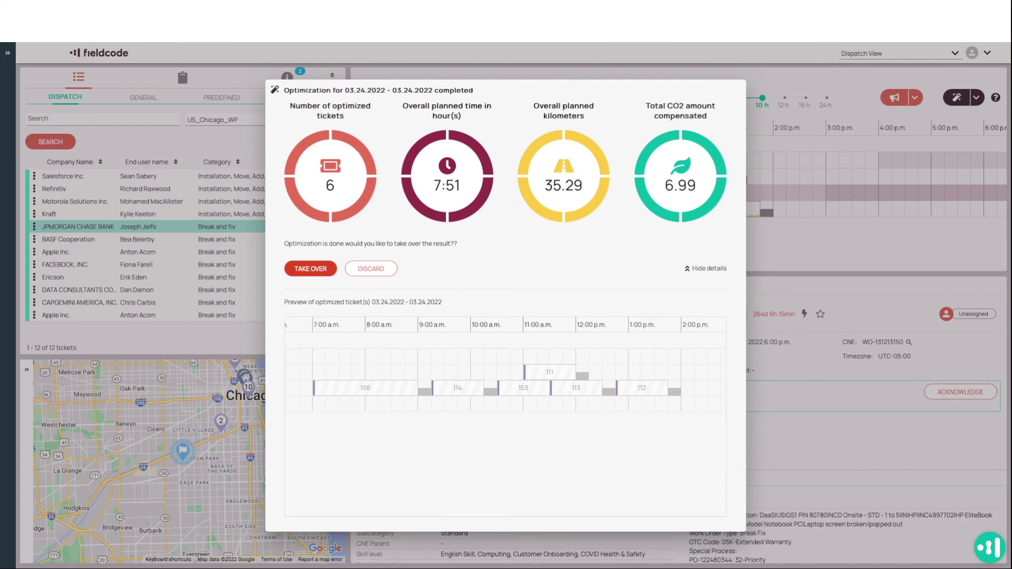
key("Return")
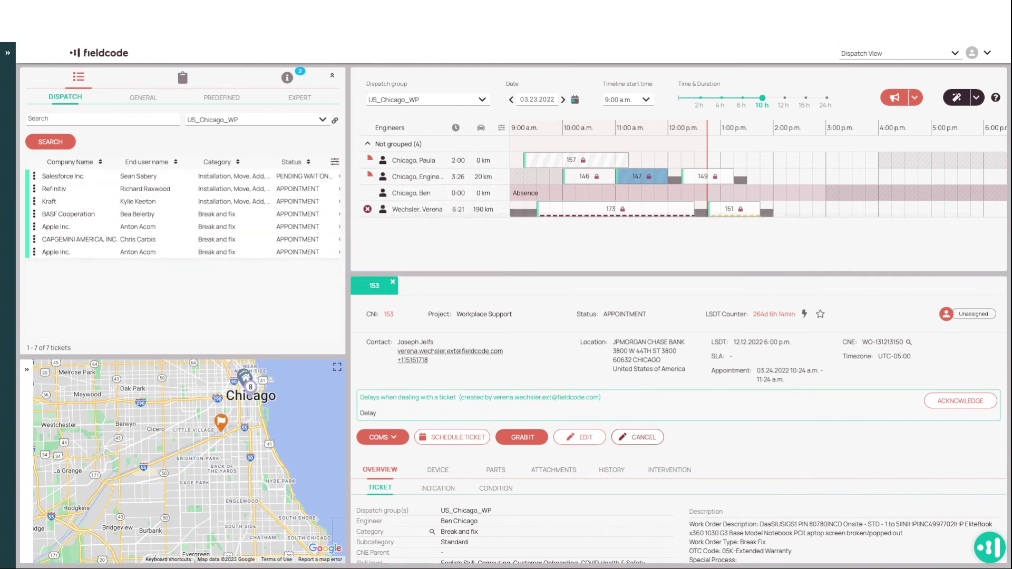
left_click(563, 99)
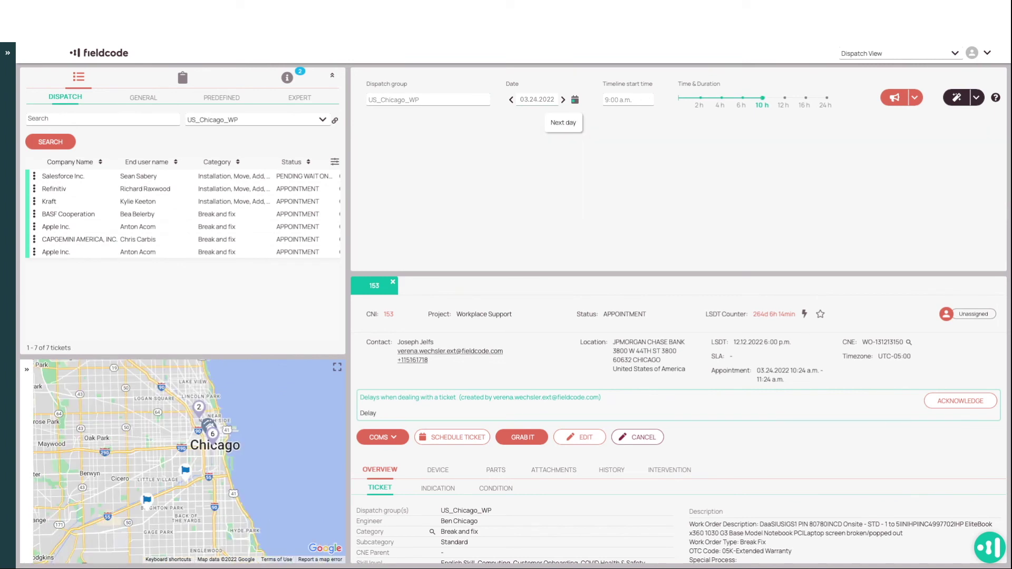